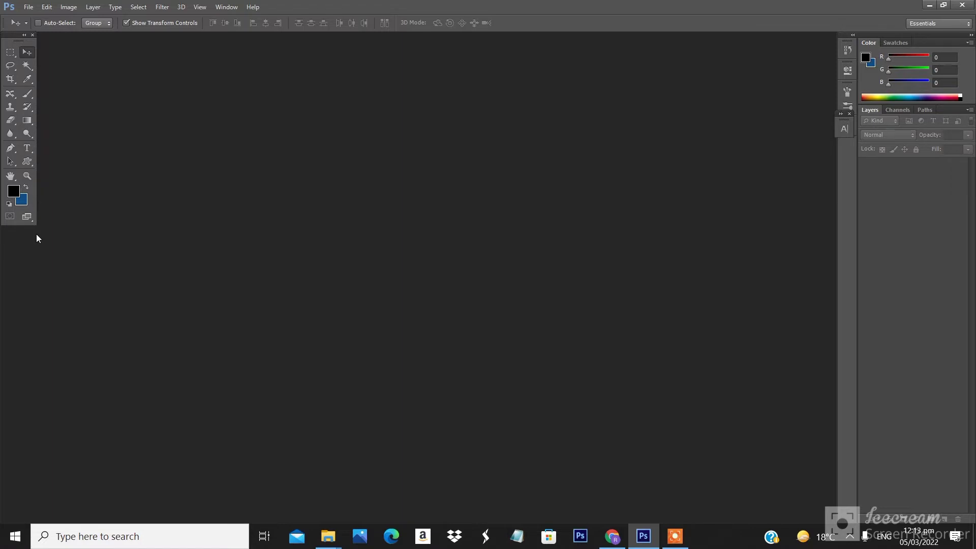
Create a default white document, hide the grid, and unlock the Background as Layer 0
click(33, 9)
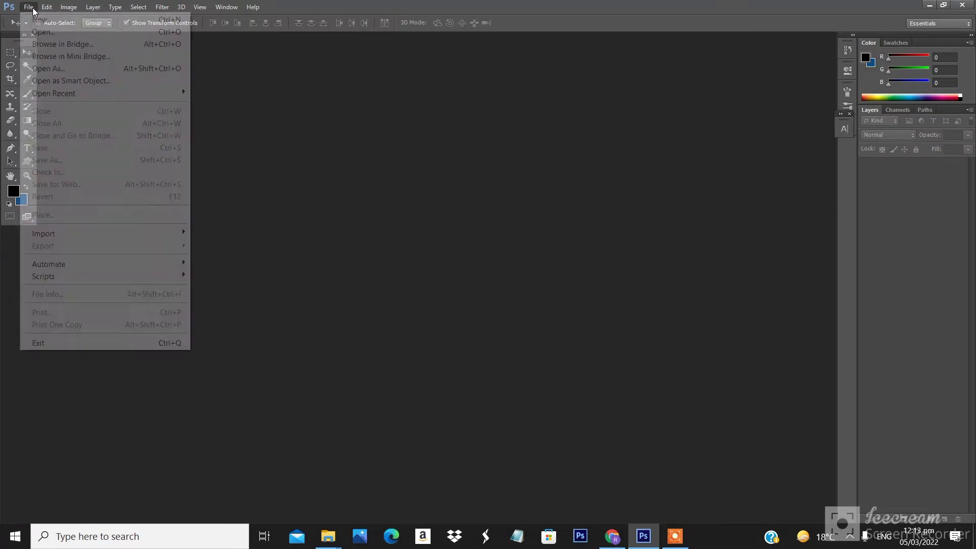
click(40, 19)
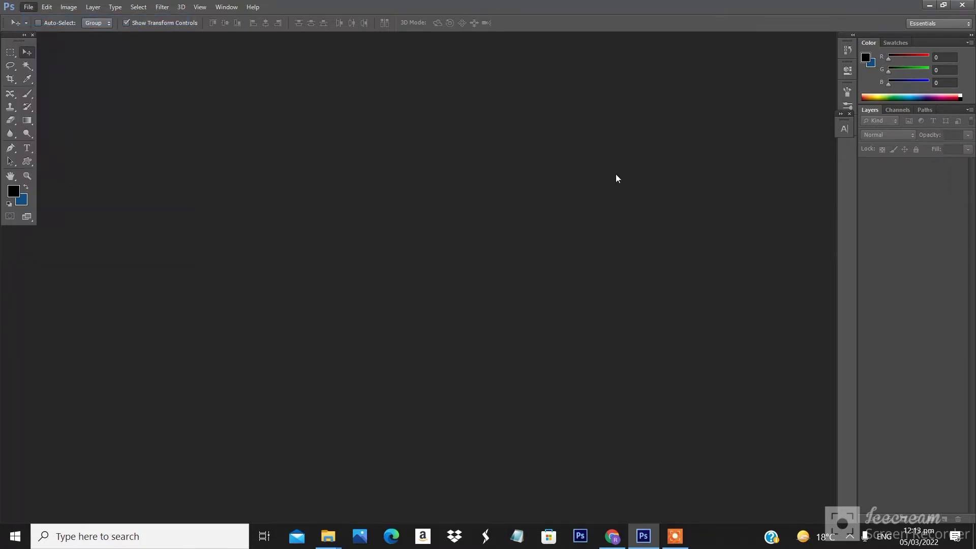
click(590, 139)
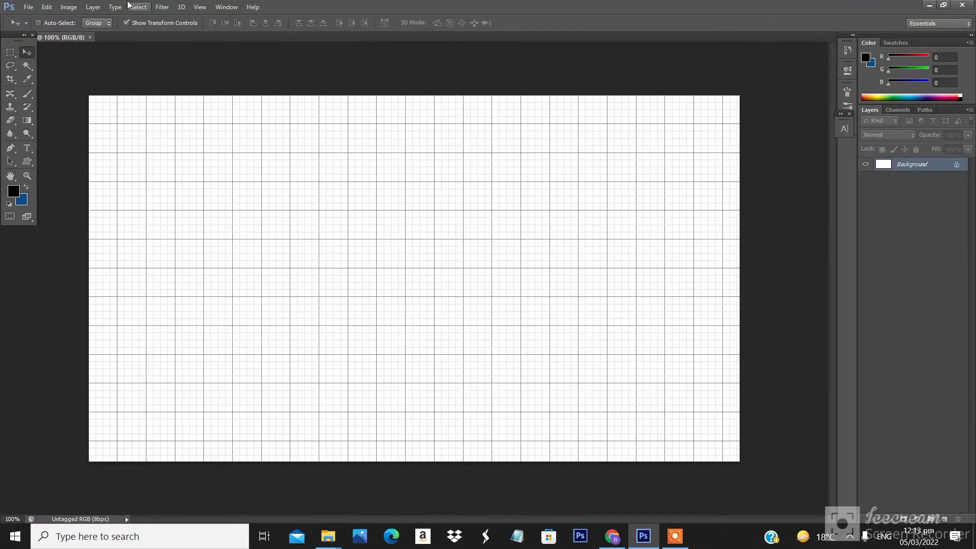
click(199, 7)
click(283, 183)
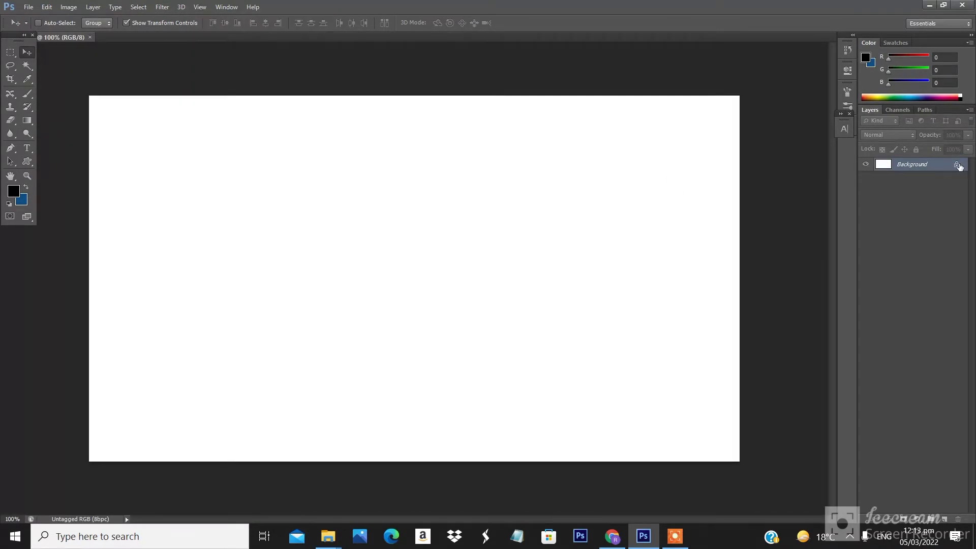
double_click(944, 168)
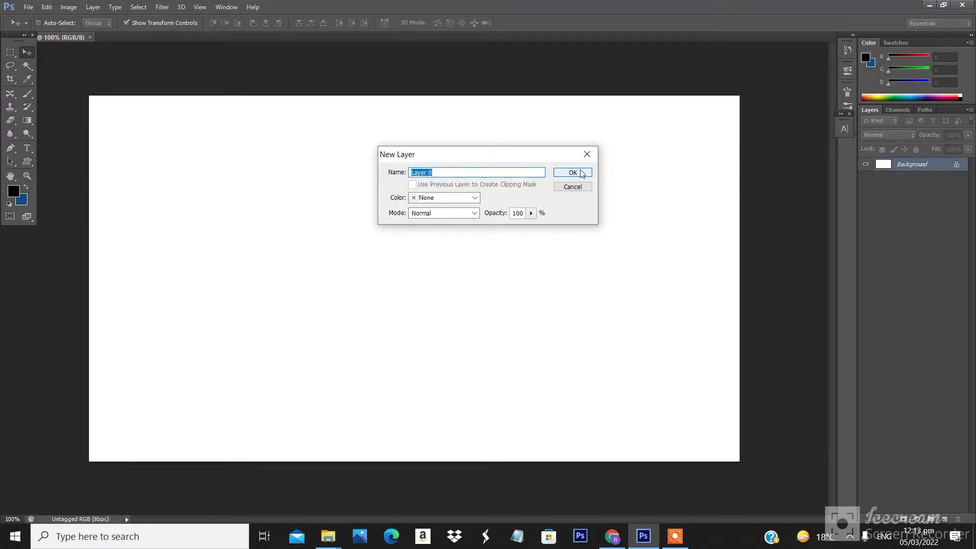
click(573, 173)
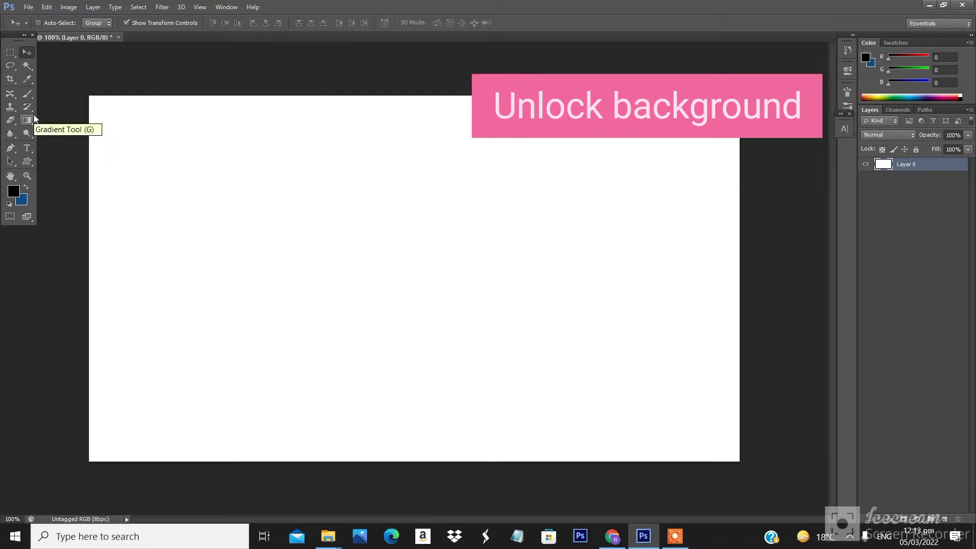
Fill Layer 0 with the near-black foreground colour 100f0f (R16 G15 B15)
click(14, 193)
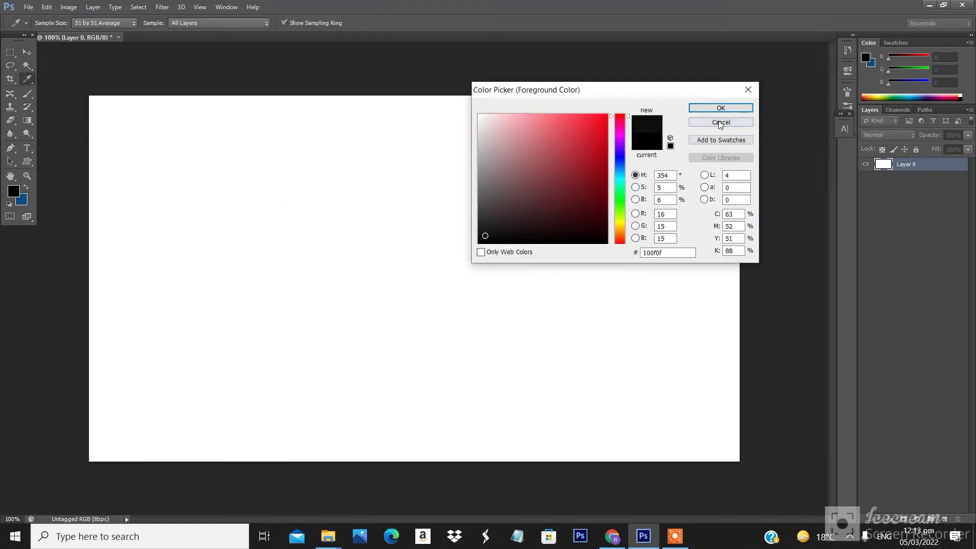
click(721, 108)
click(46, 7)
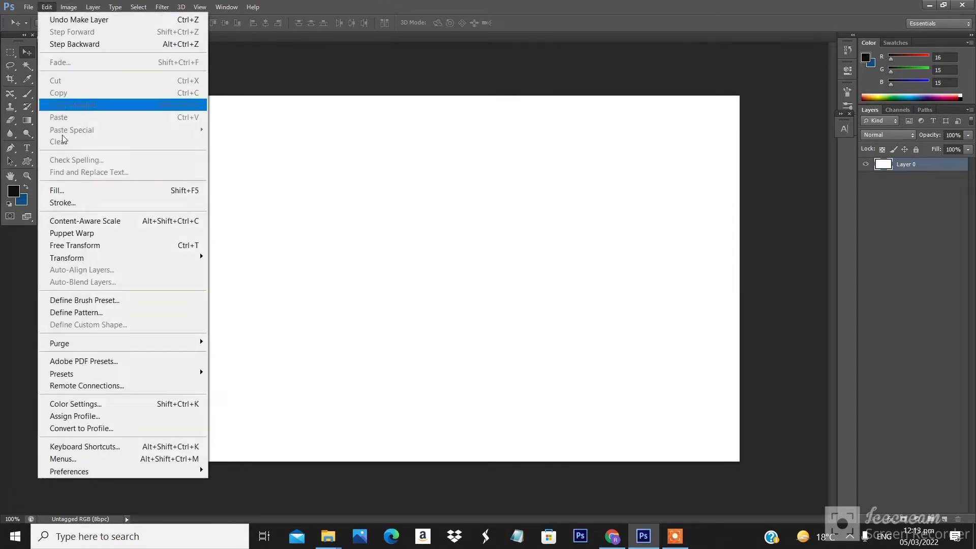
click(85, 187)
click(532, 158)
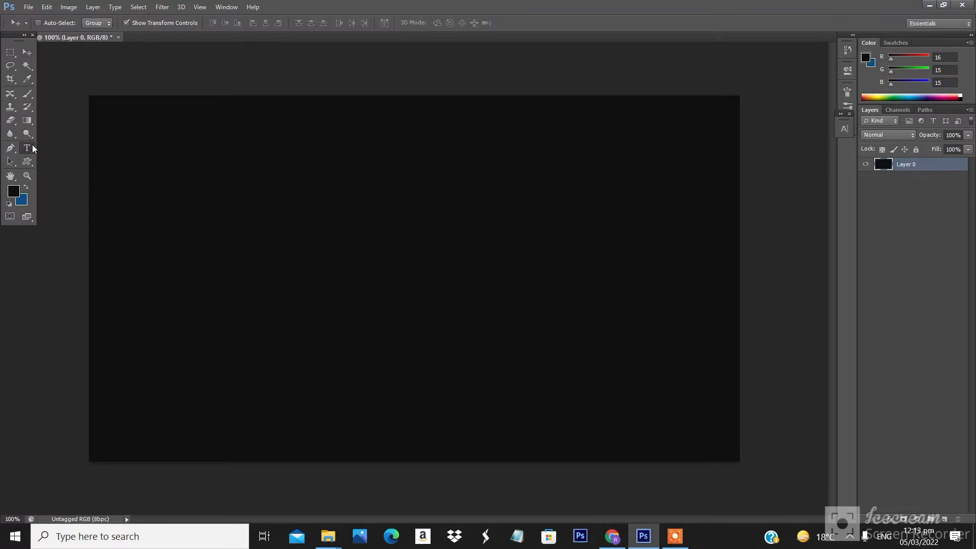
click(28, 148)
Type the word PEACEFUL as a new horizontal text layer and commit it
click(66, 148)
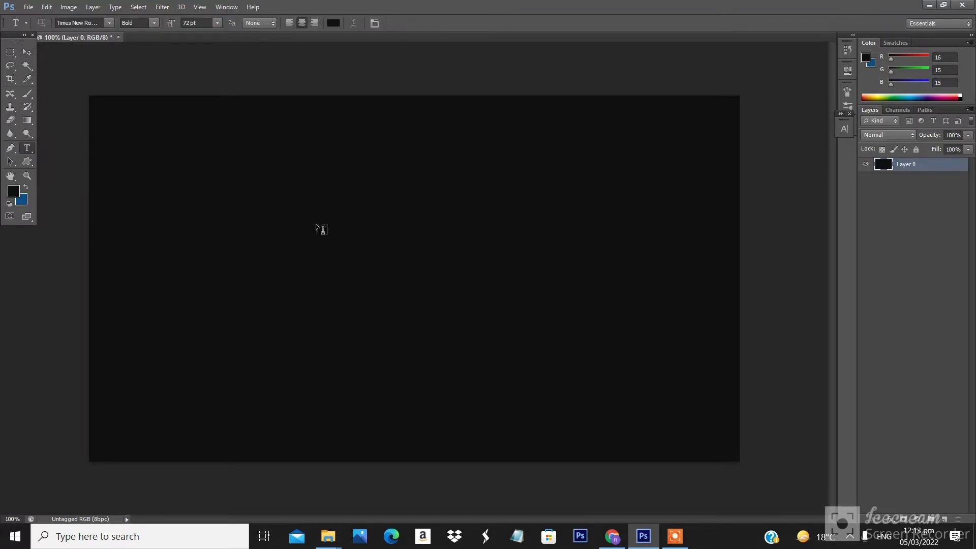
click(318, 225)
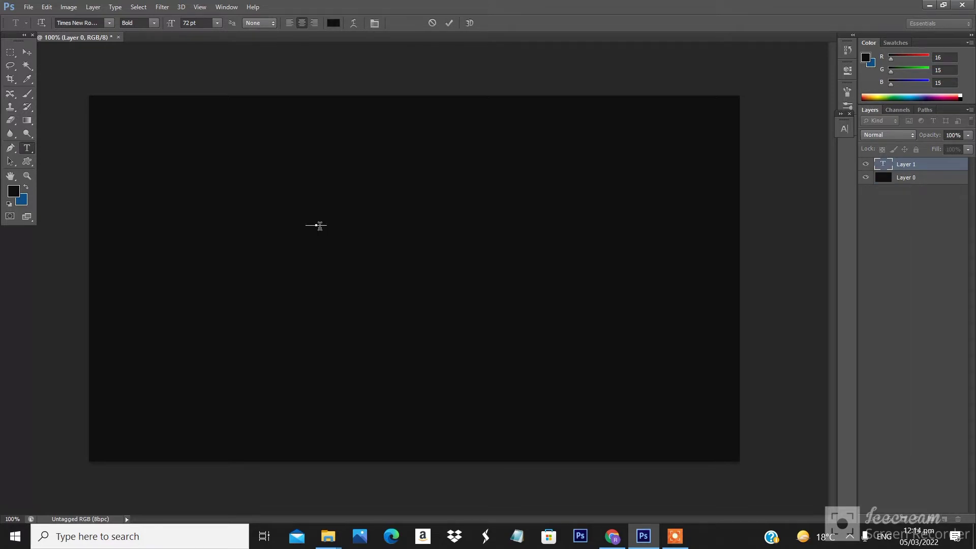
text(TEXT)
click(447, 23)
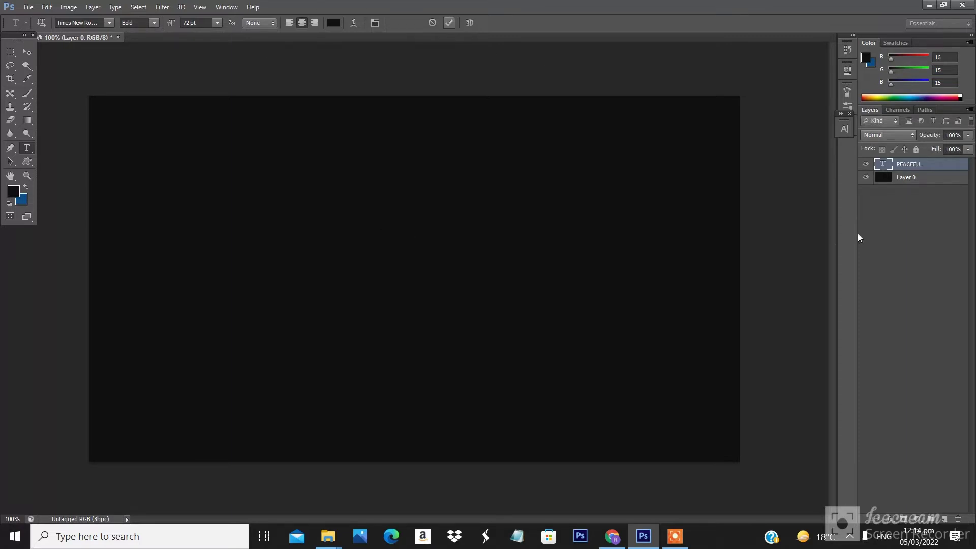
Set the PEACEFUL text colour to near-white (R253 G242 B243)
click(846, 132)
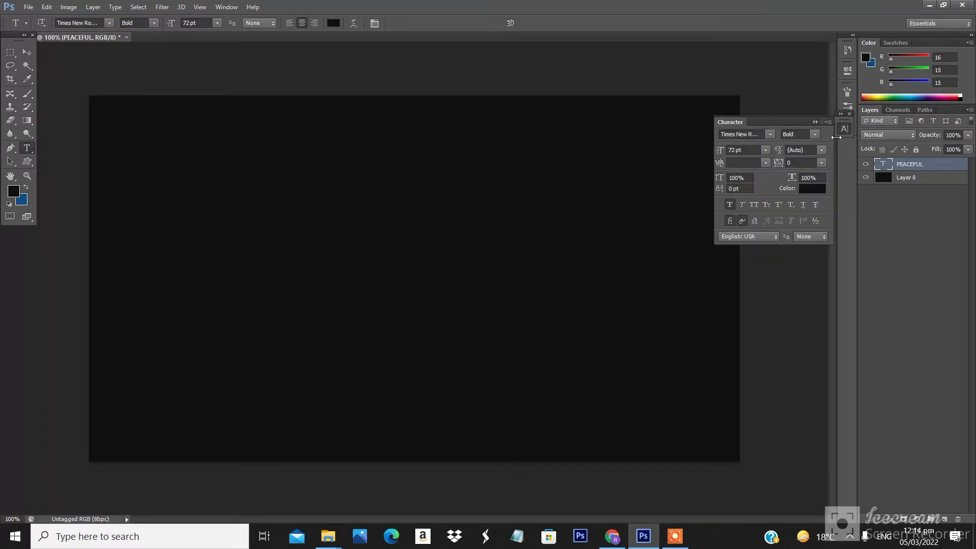
click(811, 189)
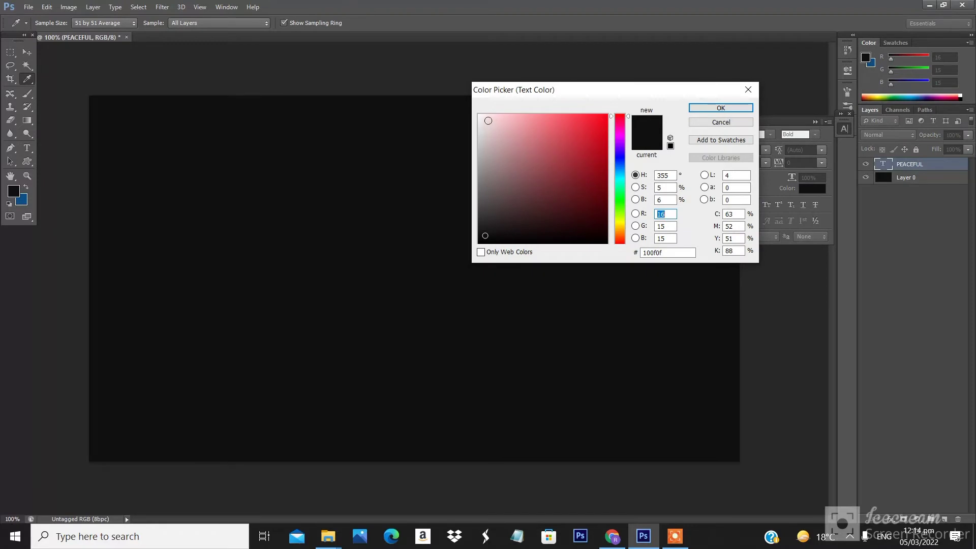
click(484, 116)
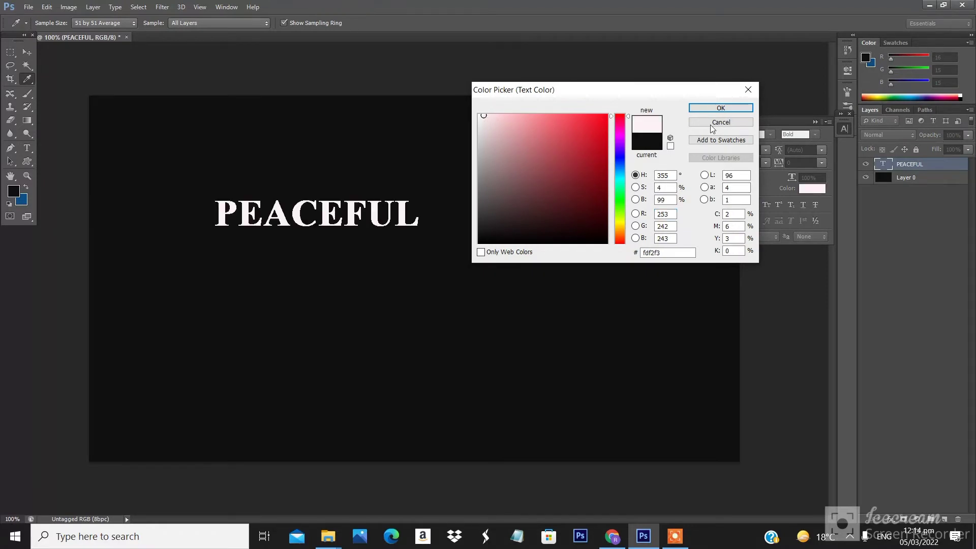
click(720, 108)
Keep Times New Roman Bold and set the text size to 72 pt
click(808, 134)
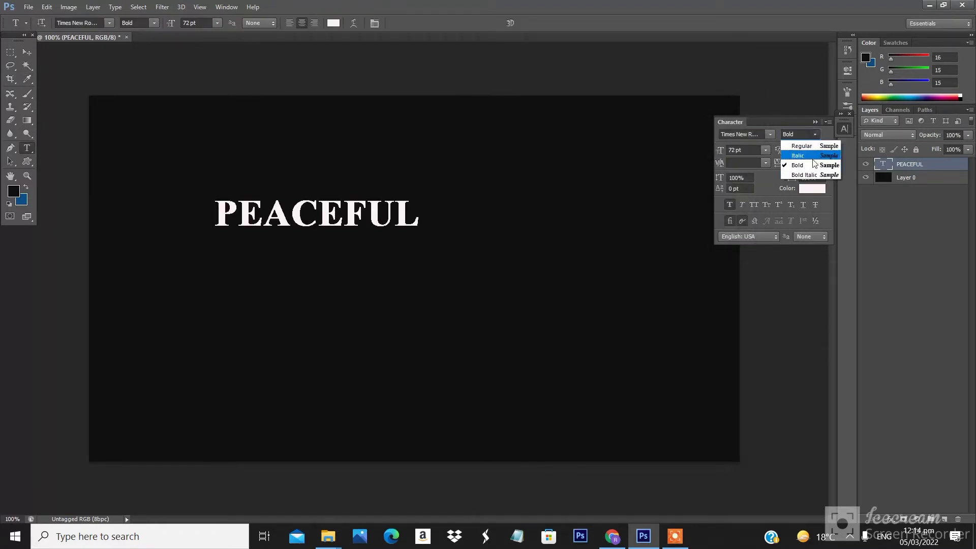
click(810, 168)
click(773, 136)
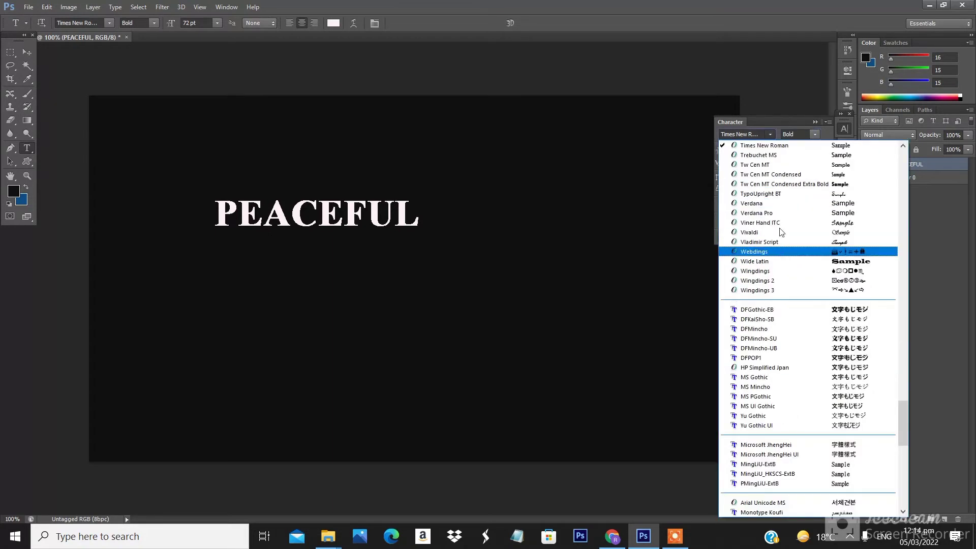
click(782, 148)
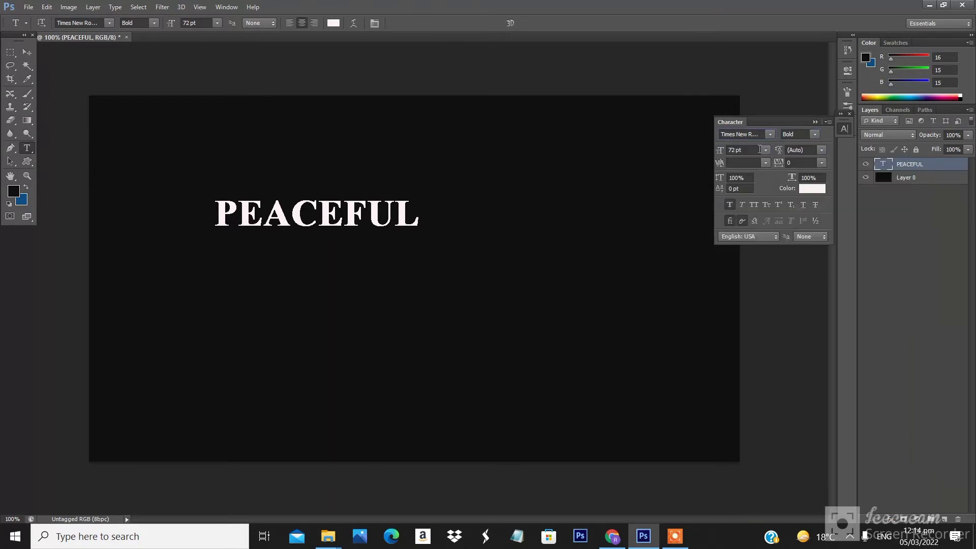
click(765, 150)
click(767, 337)
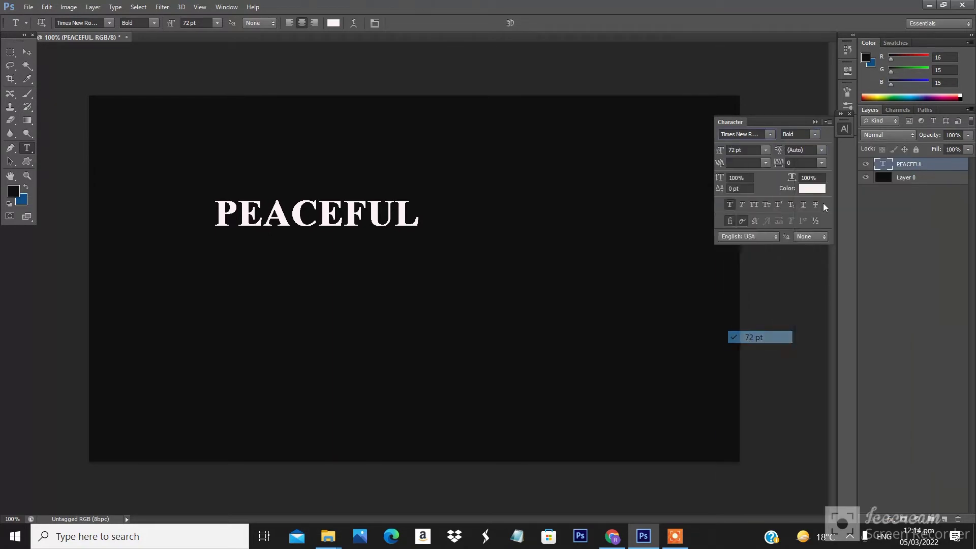
Scale PEACEFUL to about 138% (99.25 pt), centre it, and duplicate the layer
click(815, 122)
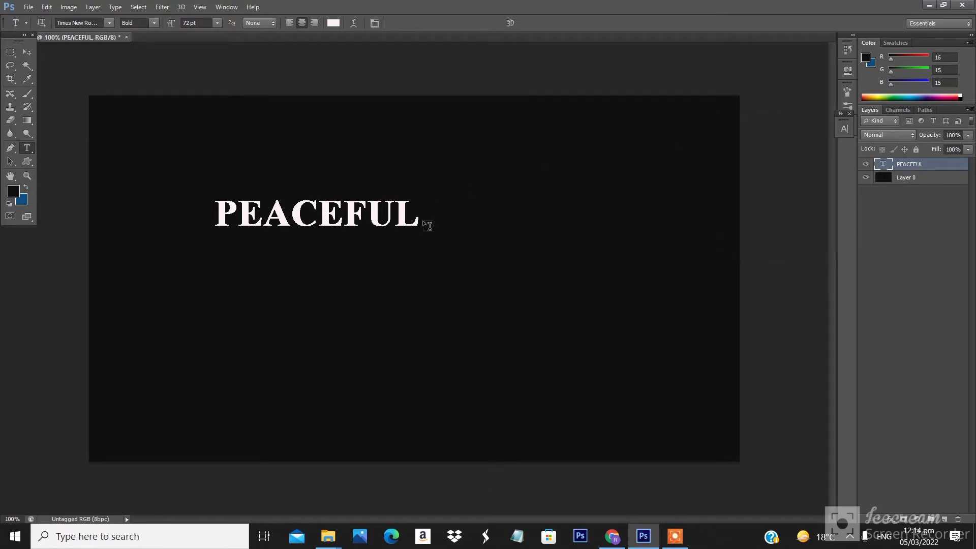
key(ctrl+t)
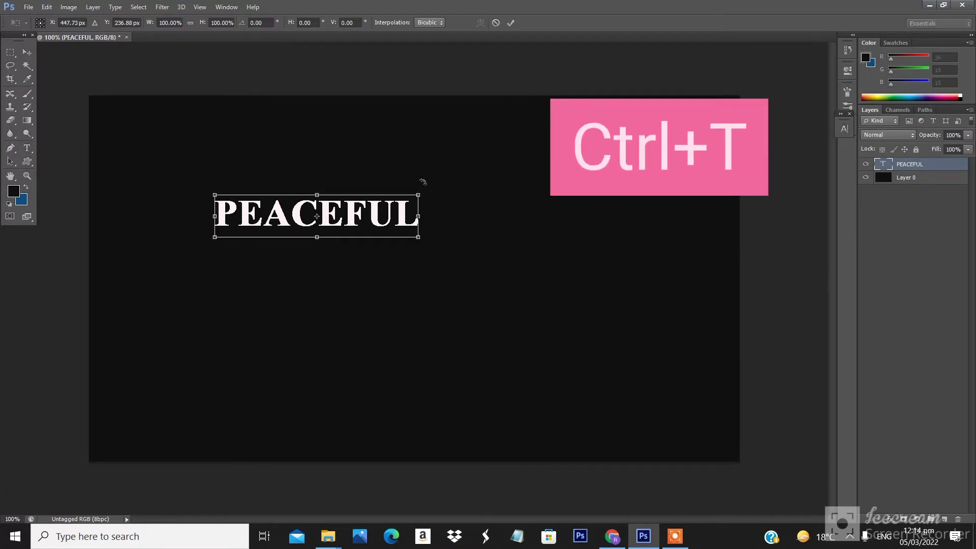
drag(418, 237, 497, 253)
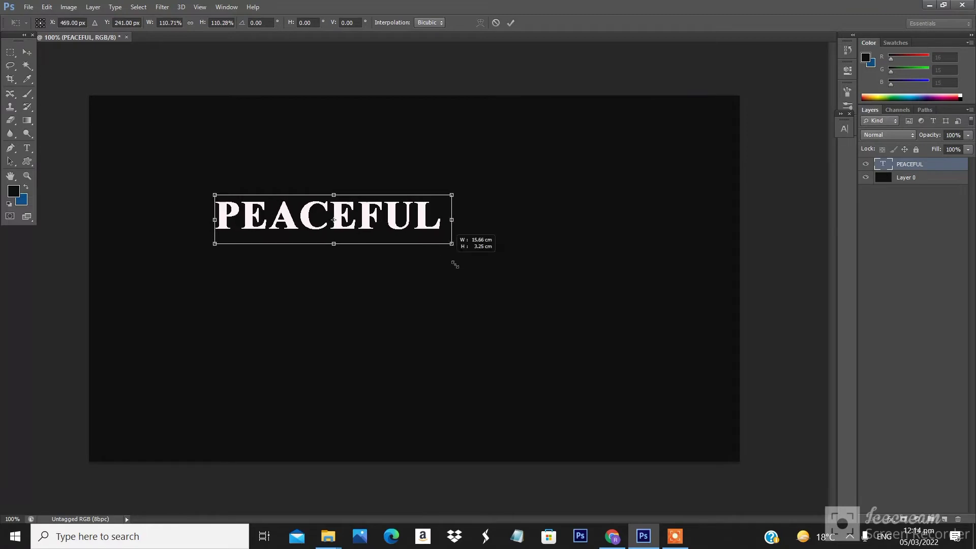
drag(443, 232, 509, 245)
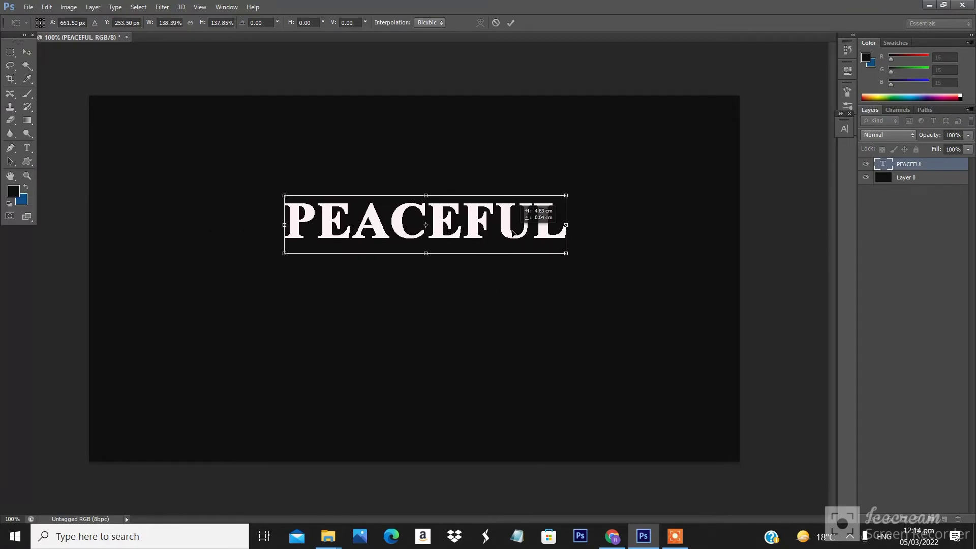
click(509, 23)
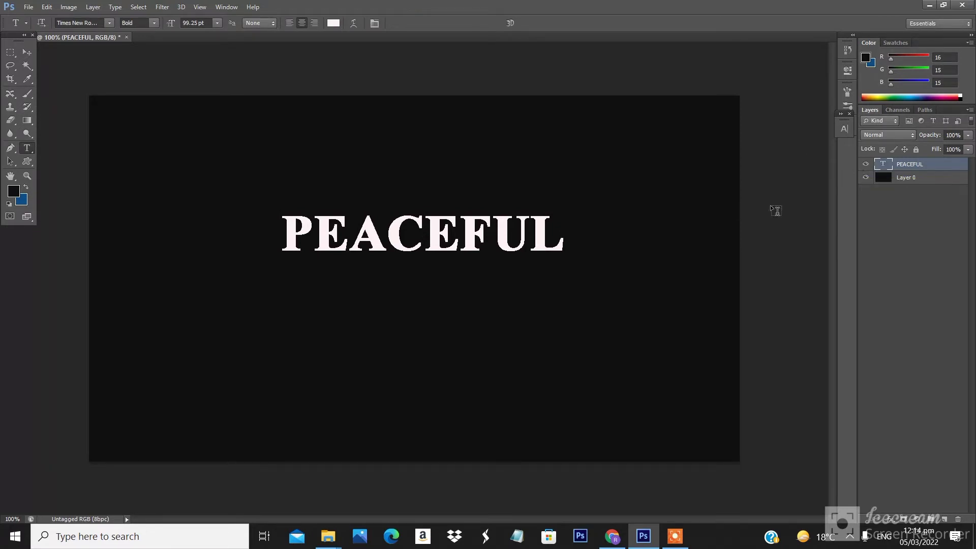
key(ctrl+j)
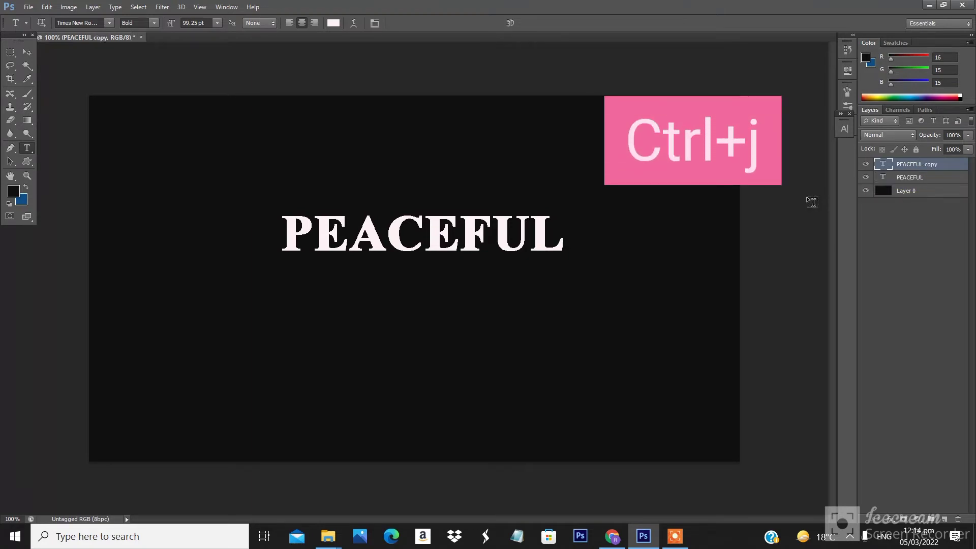
Select the original PEACEFUL layer, then reselect the PEACEFUL copy layer
click(901, 180)
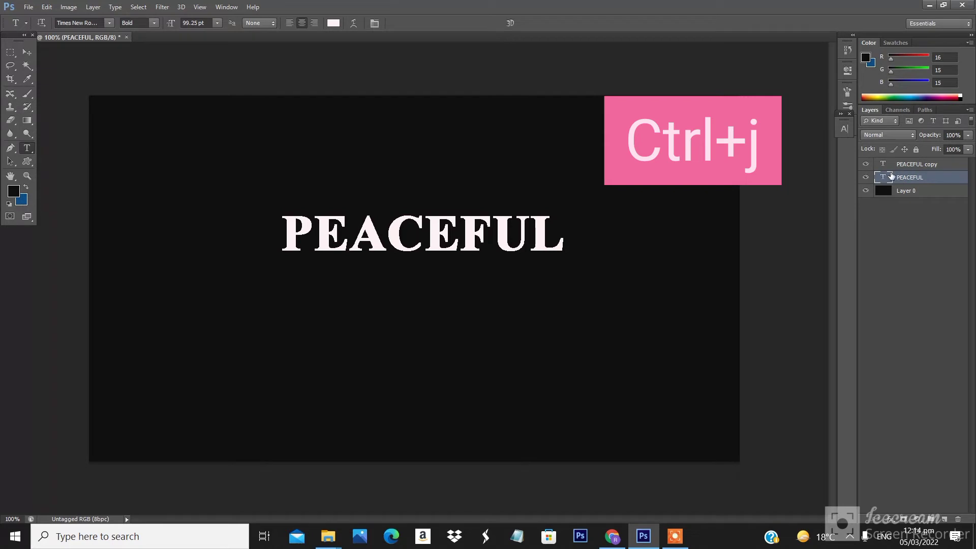
click(905, 163)
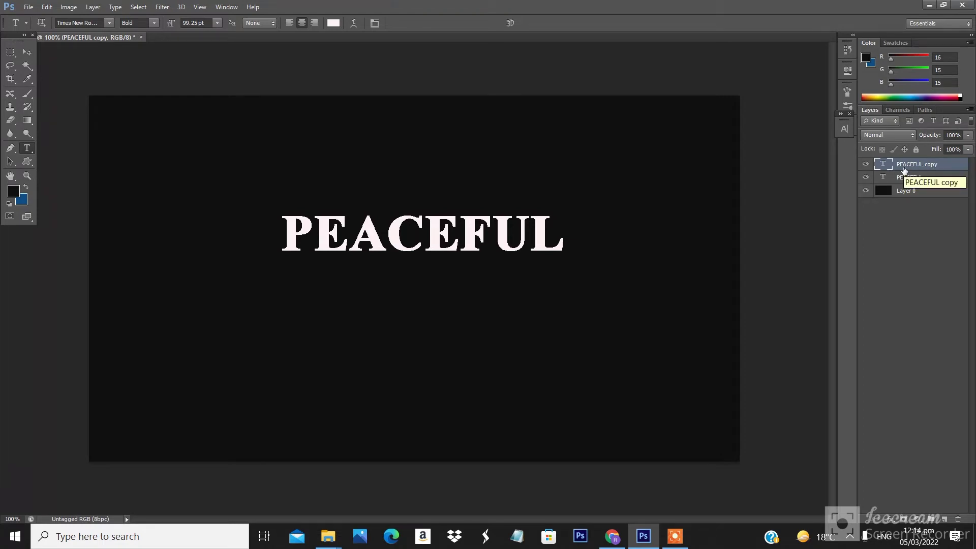
click(163, 7)
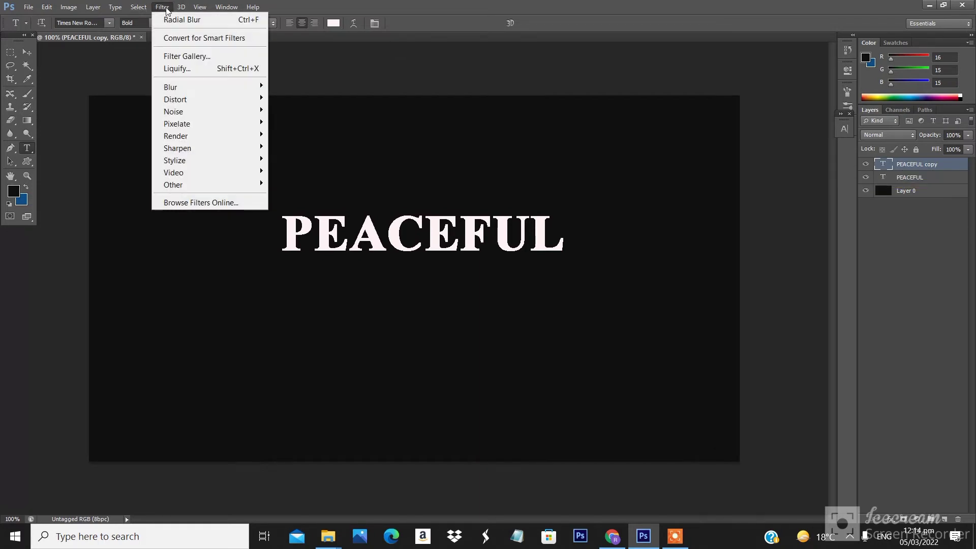
mouse_move(170, 87)
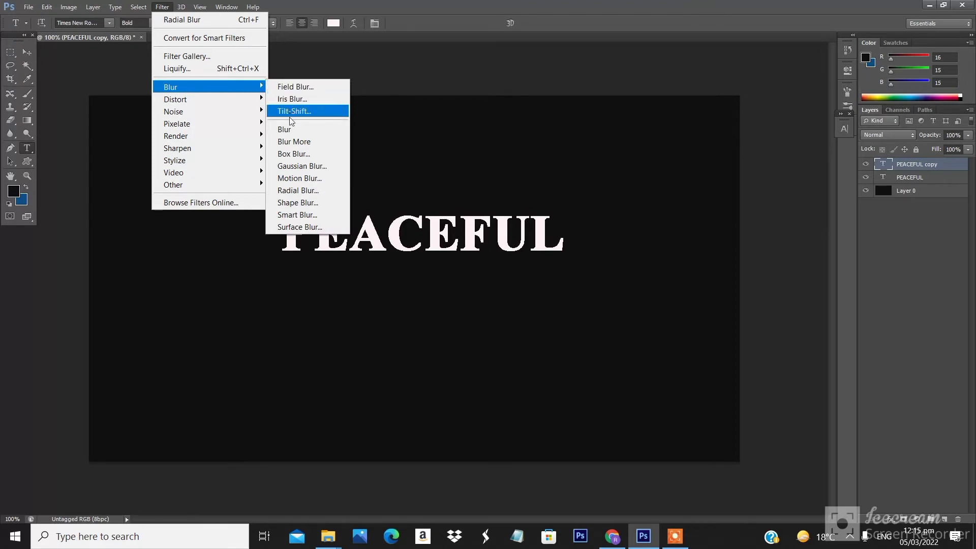
Rasterize the PEACEFUL copy and apply a Zoom, Best-quality Radial Blur of amount 80
click(316, 191)
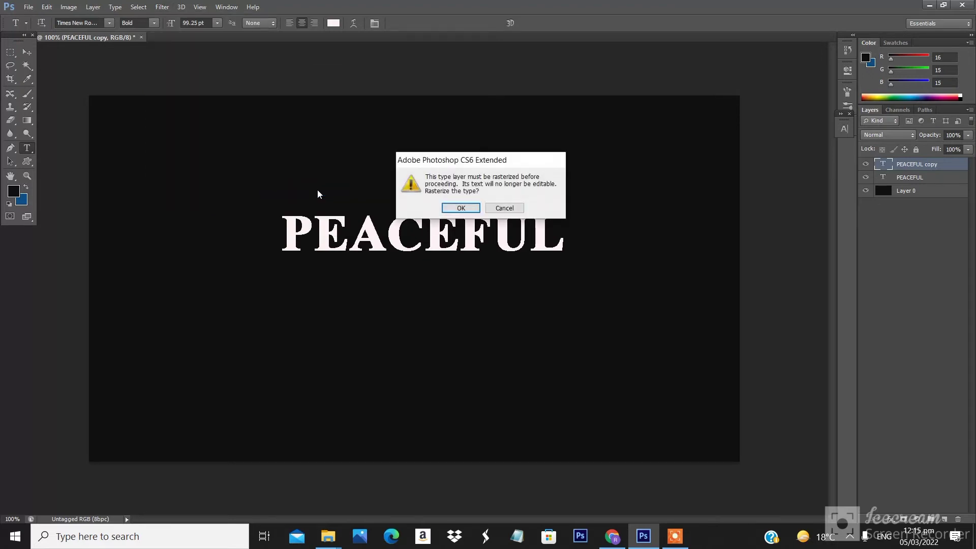
click(454, 210)
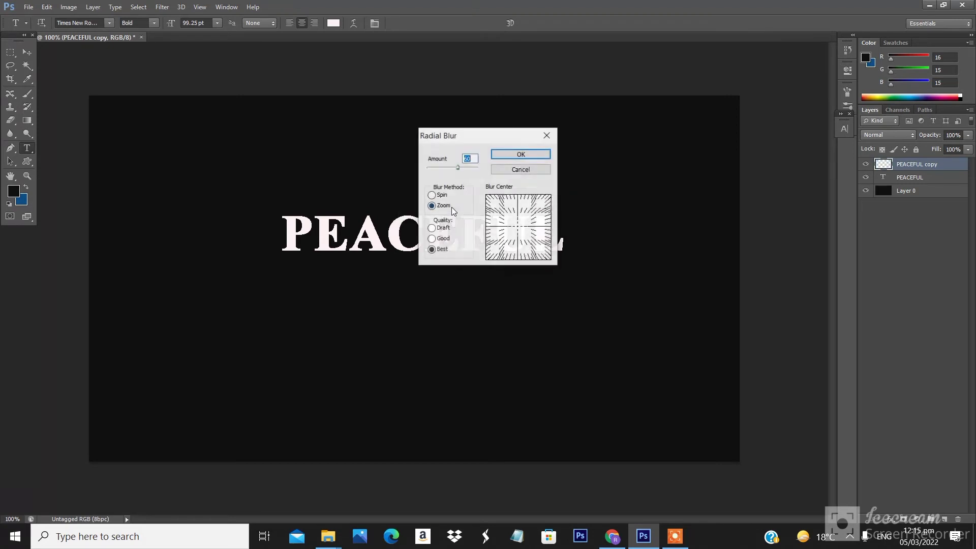
double_click(467, 159)
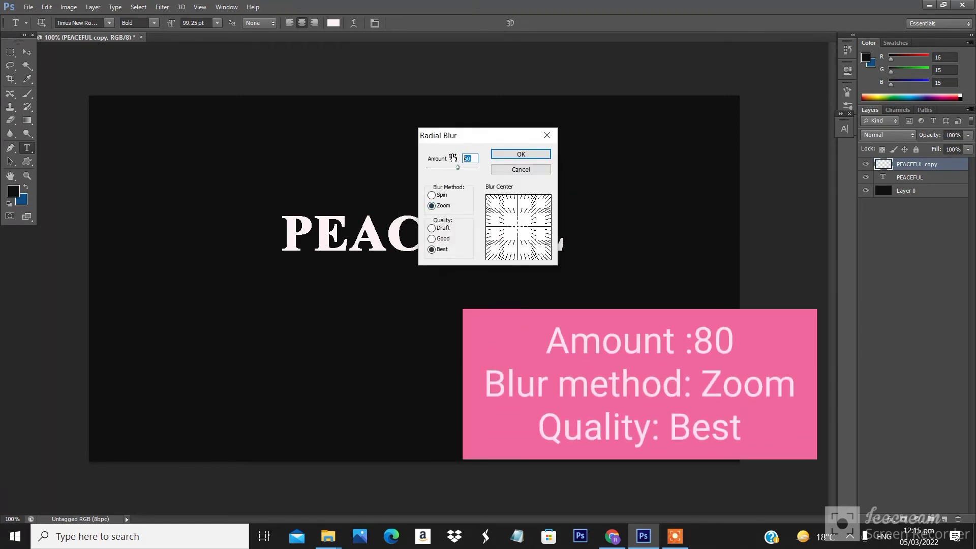
text(80)
click(520, 154)
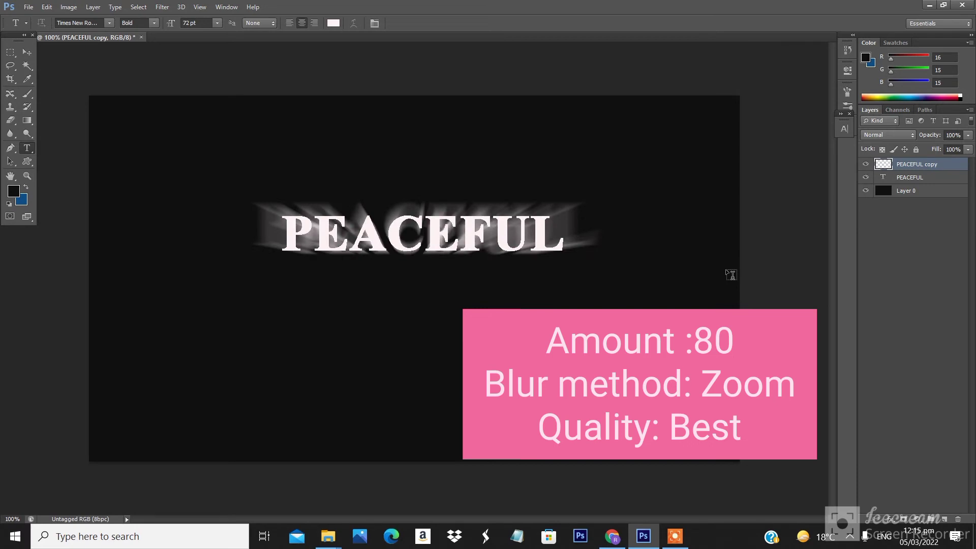
Run Radial Blur again on the PEACEFUL copy with amount 60
click(167, 8)
mouse_move(206, 87)
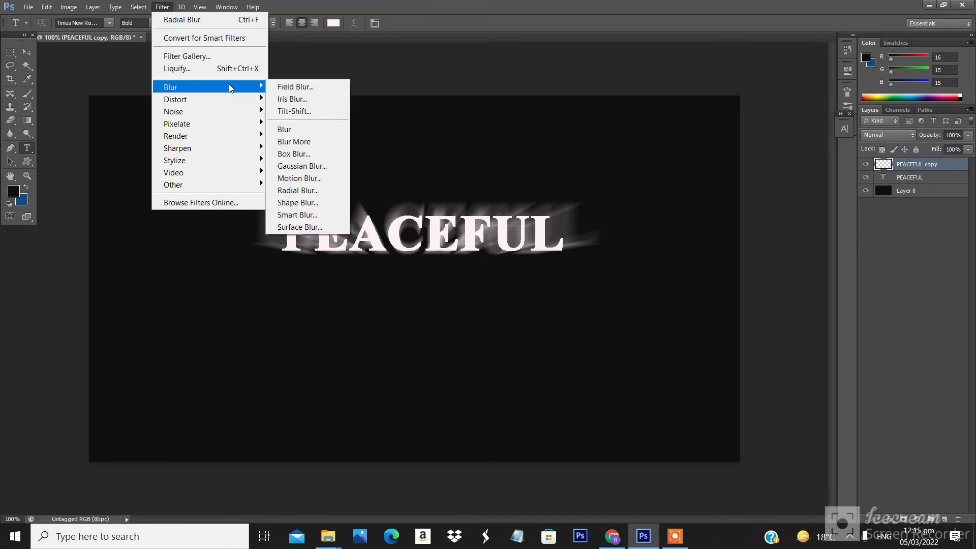
click(309, 194)
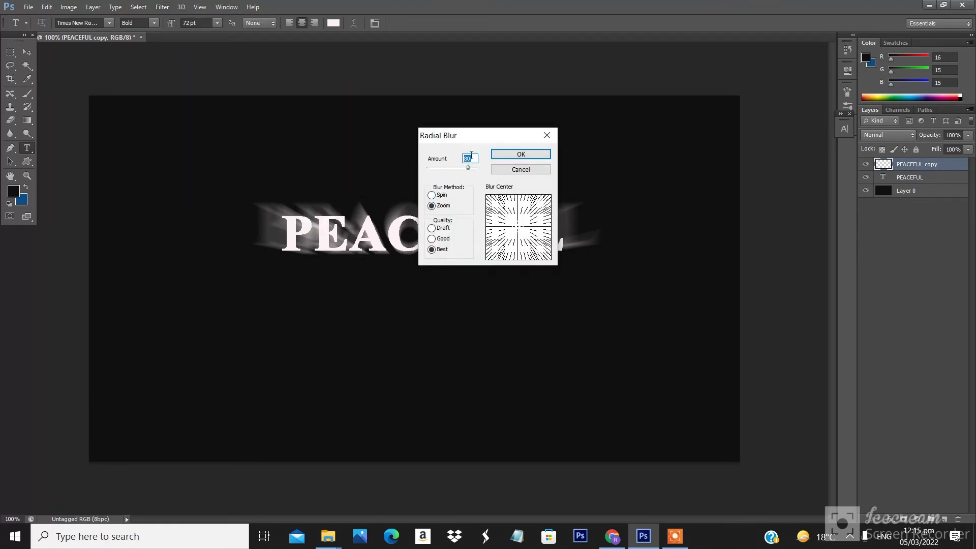
text(60)
click(519, 153)
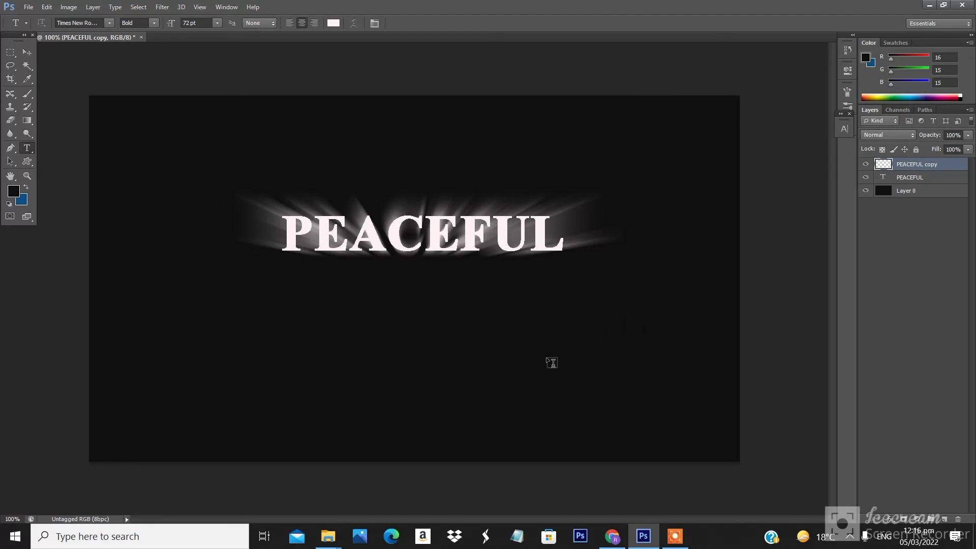
key(v)
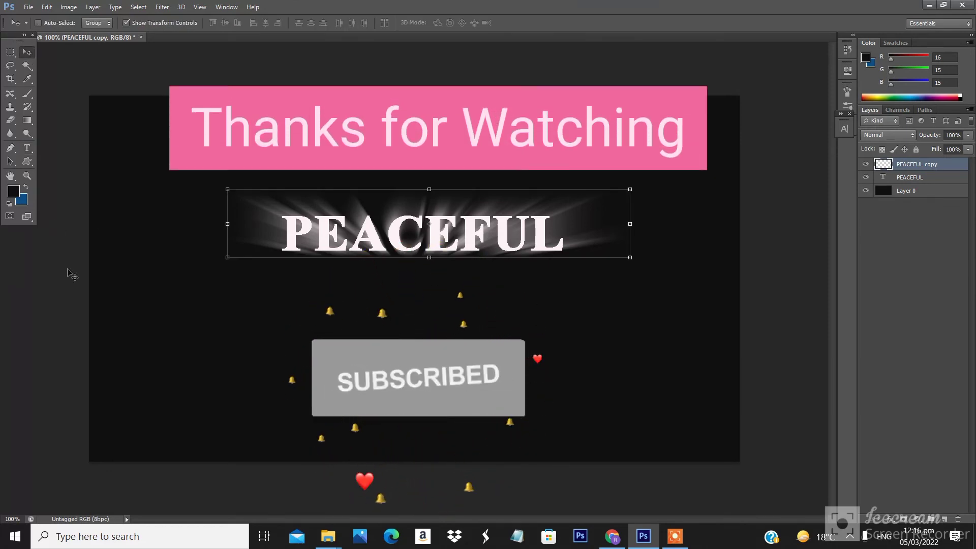
click(945, 191)
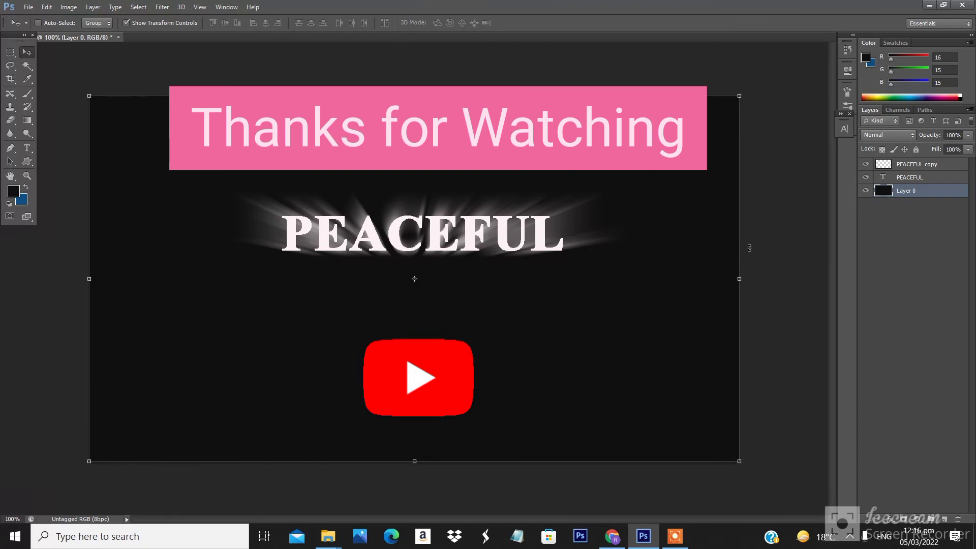